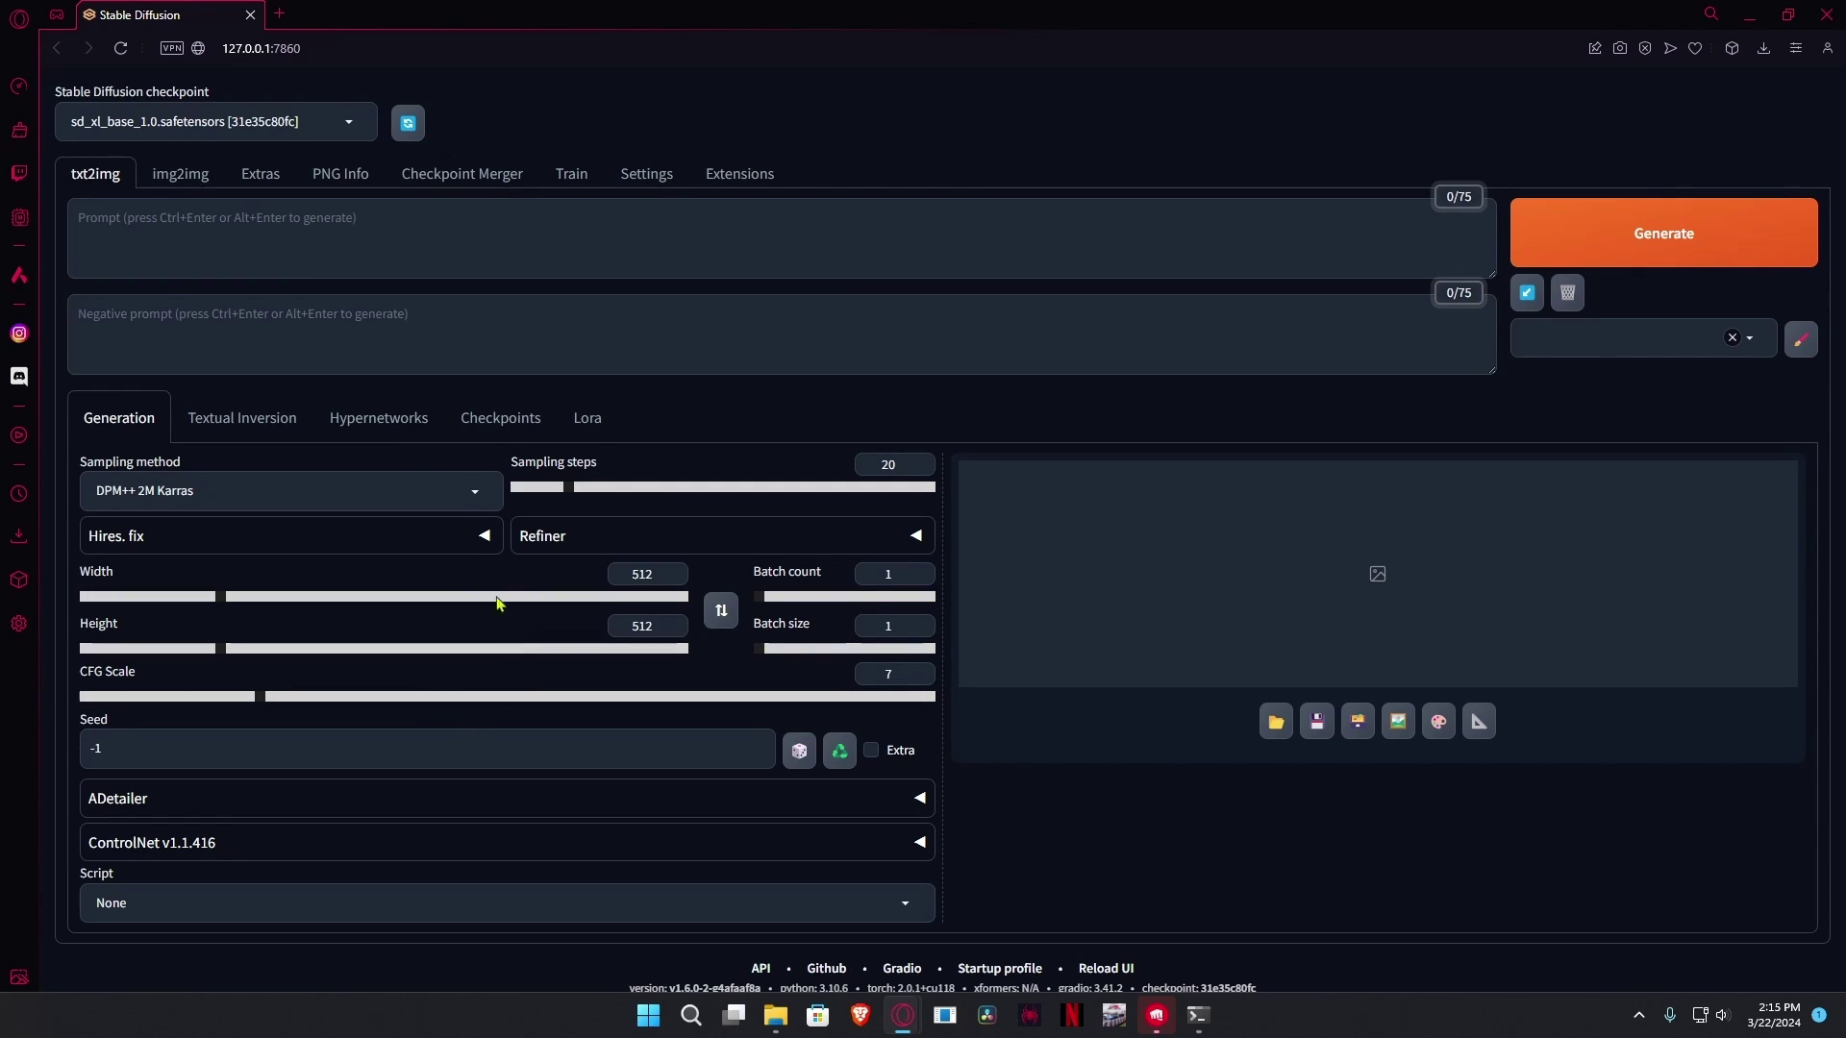
Adjust the txt2img Width and Height sliders until the size is 352 × 392
mouse_move(224, 600)
left_mouse_down()
mouse_move(284, 600)
mouse_move(308, 649)
mouse_move(330, 595)
mouse_move(347, 600)
mouse_move(323, 650)
mouse_move(371, 663)
left_mouse_up()
left_click_drag(346, 596, 171, 602)
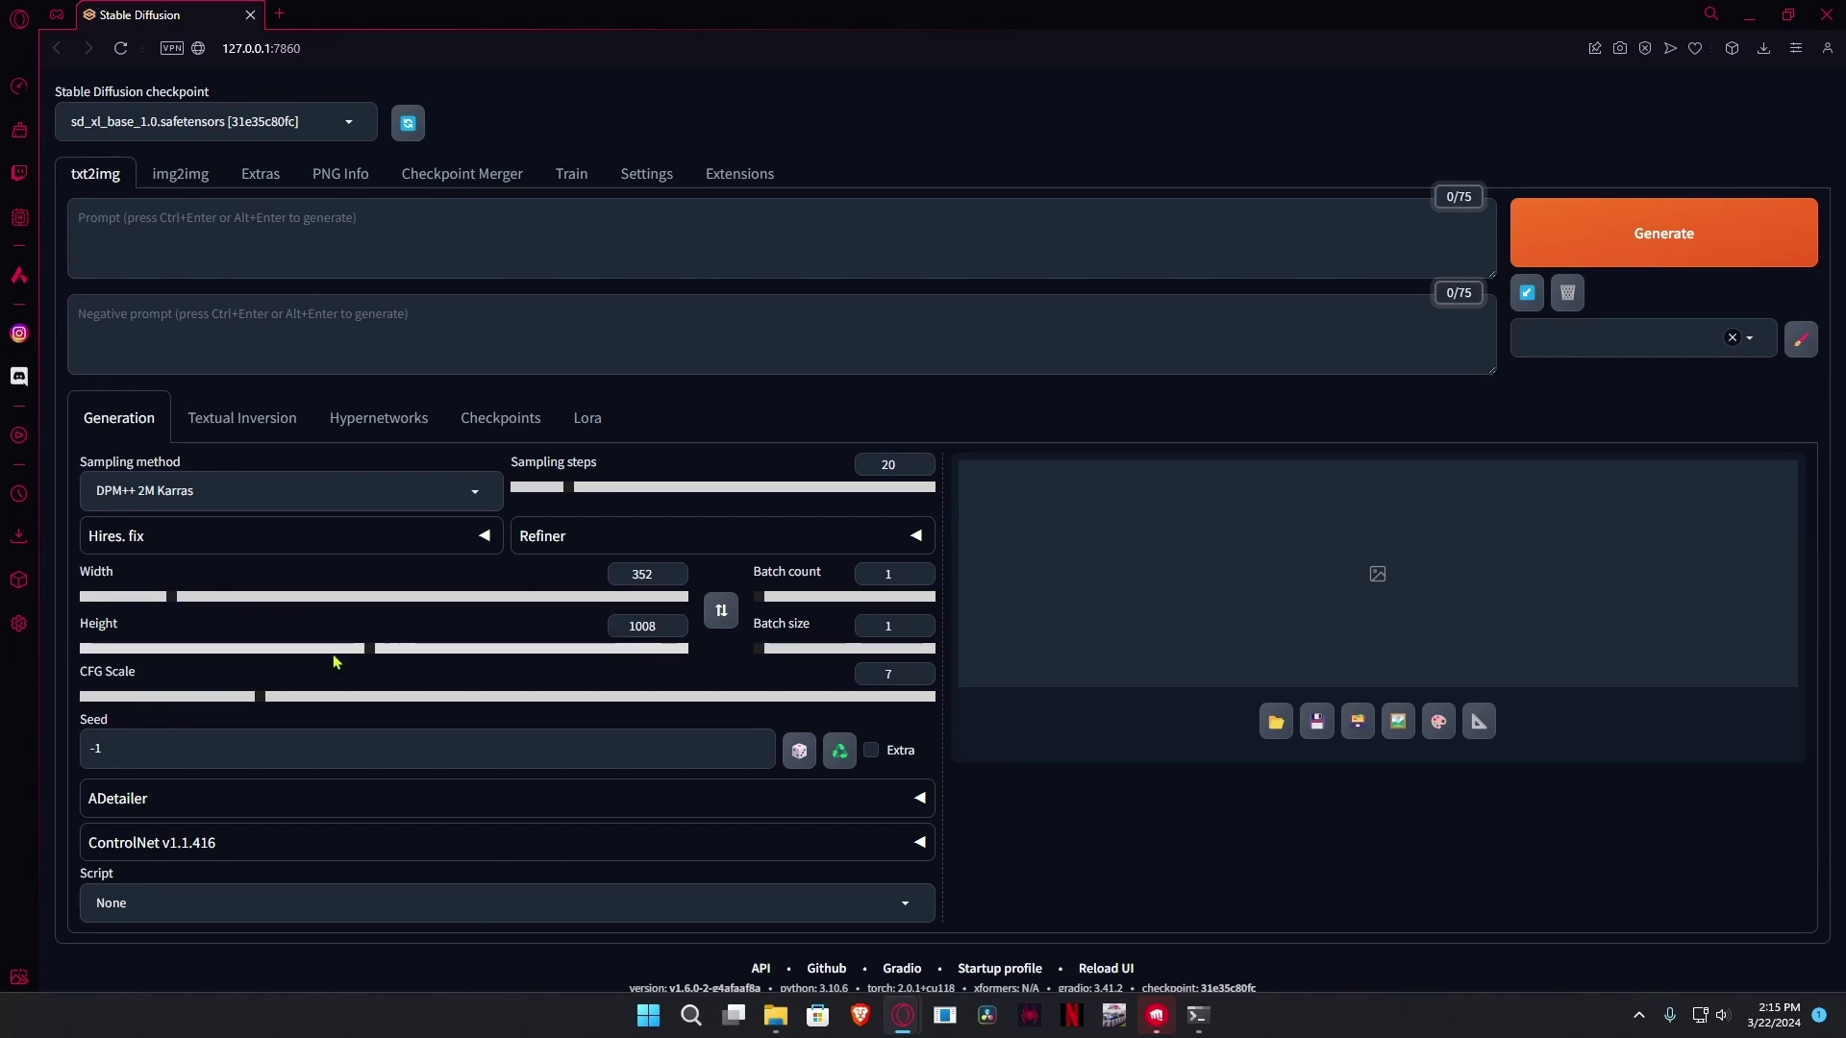
left_click_drag(371, 652, 183, 649)
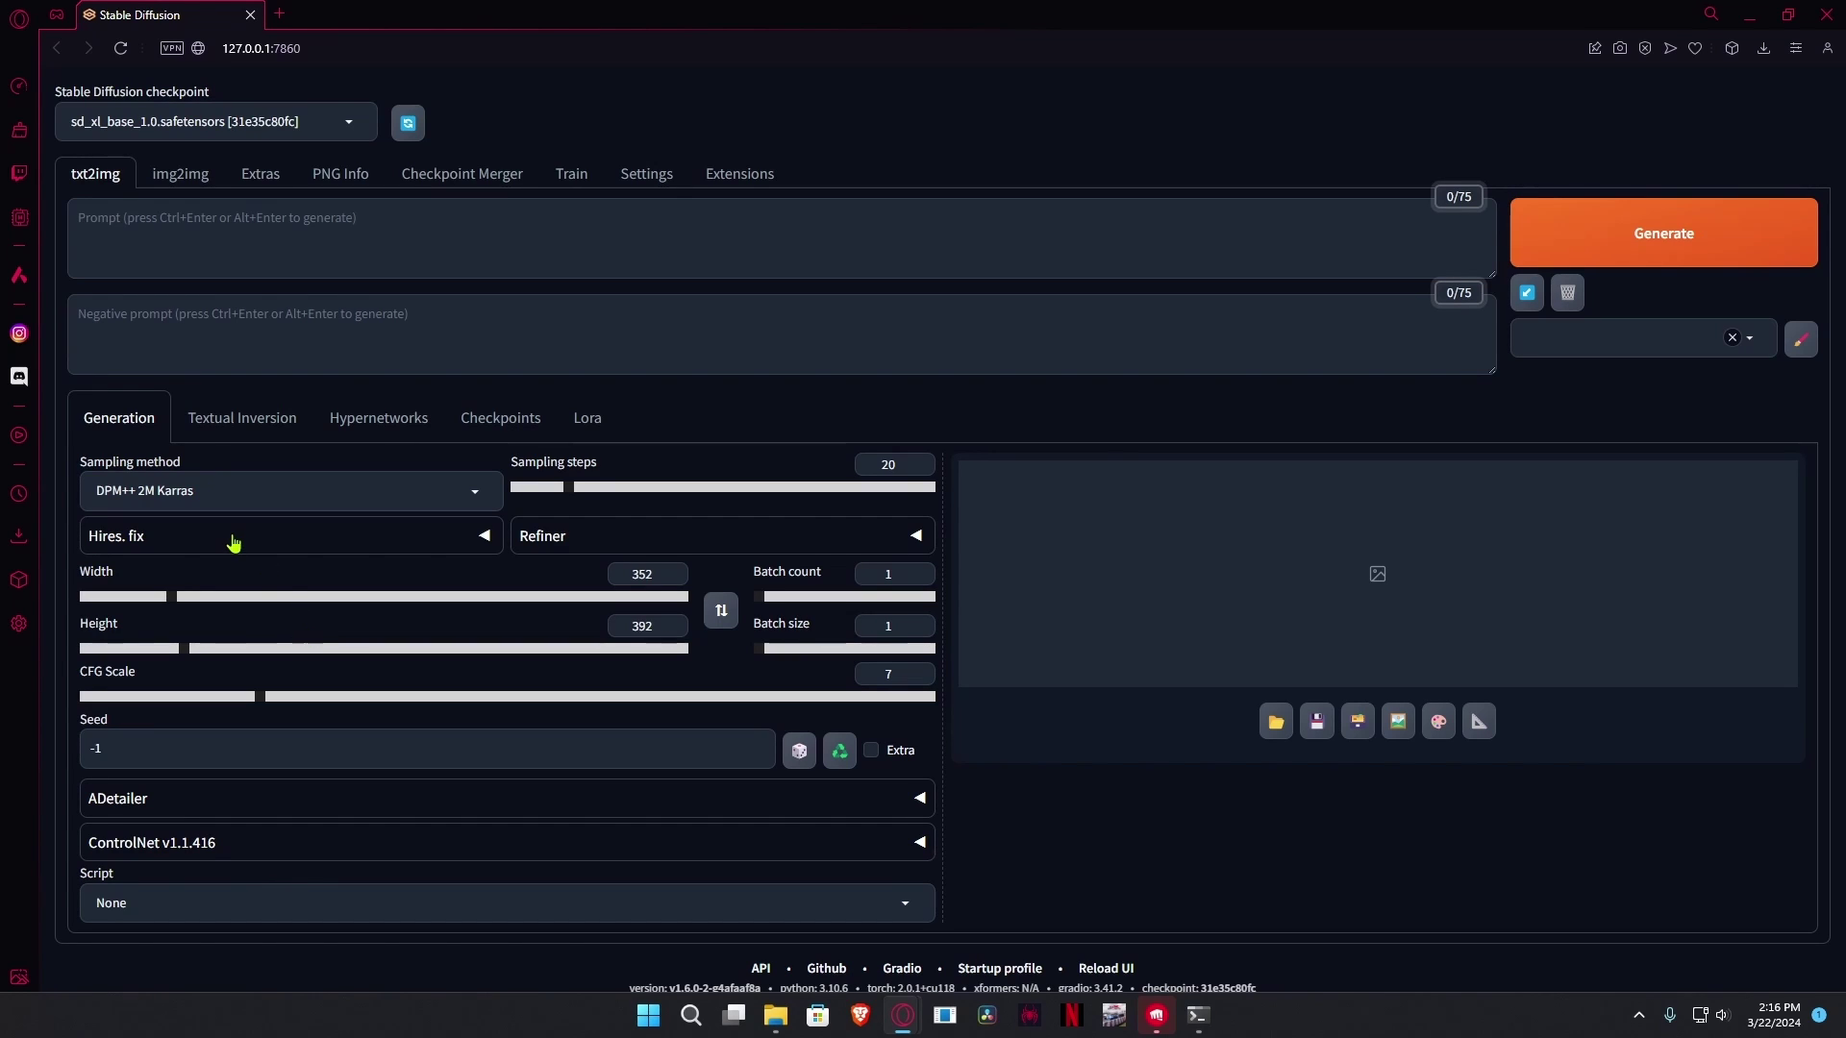
Expand the ControlNet section and tick Low VRAM in ControlNet Unit 0
left_click(170, 849)
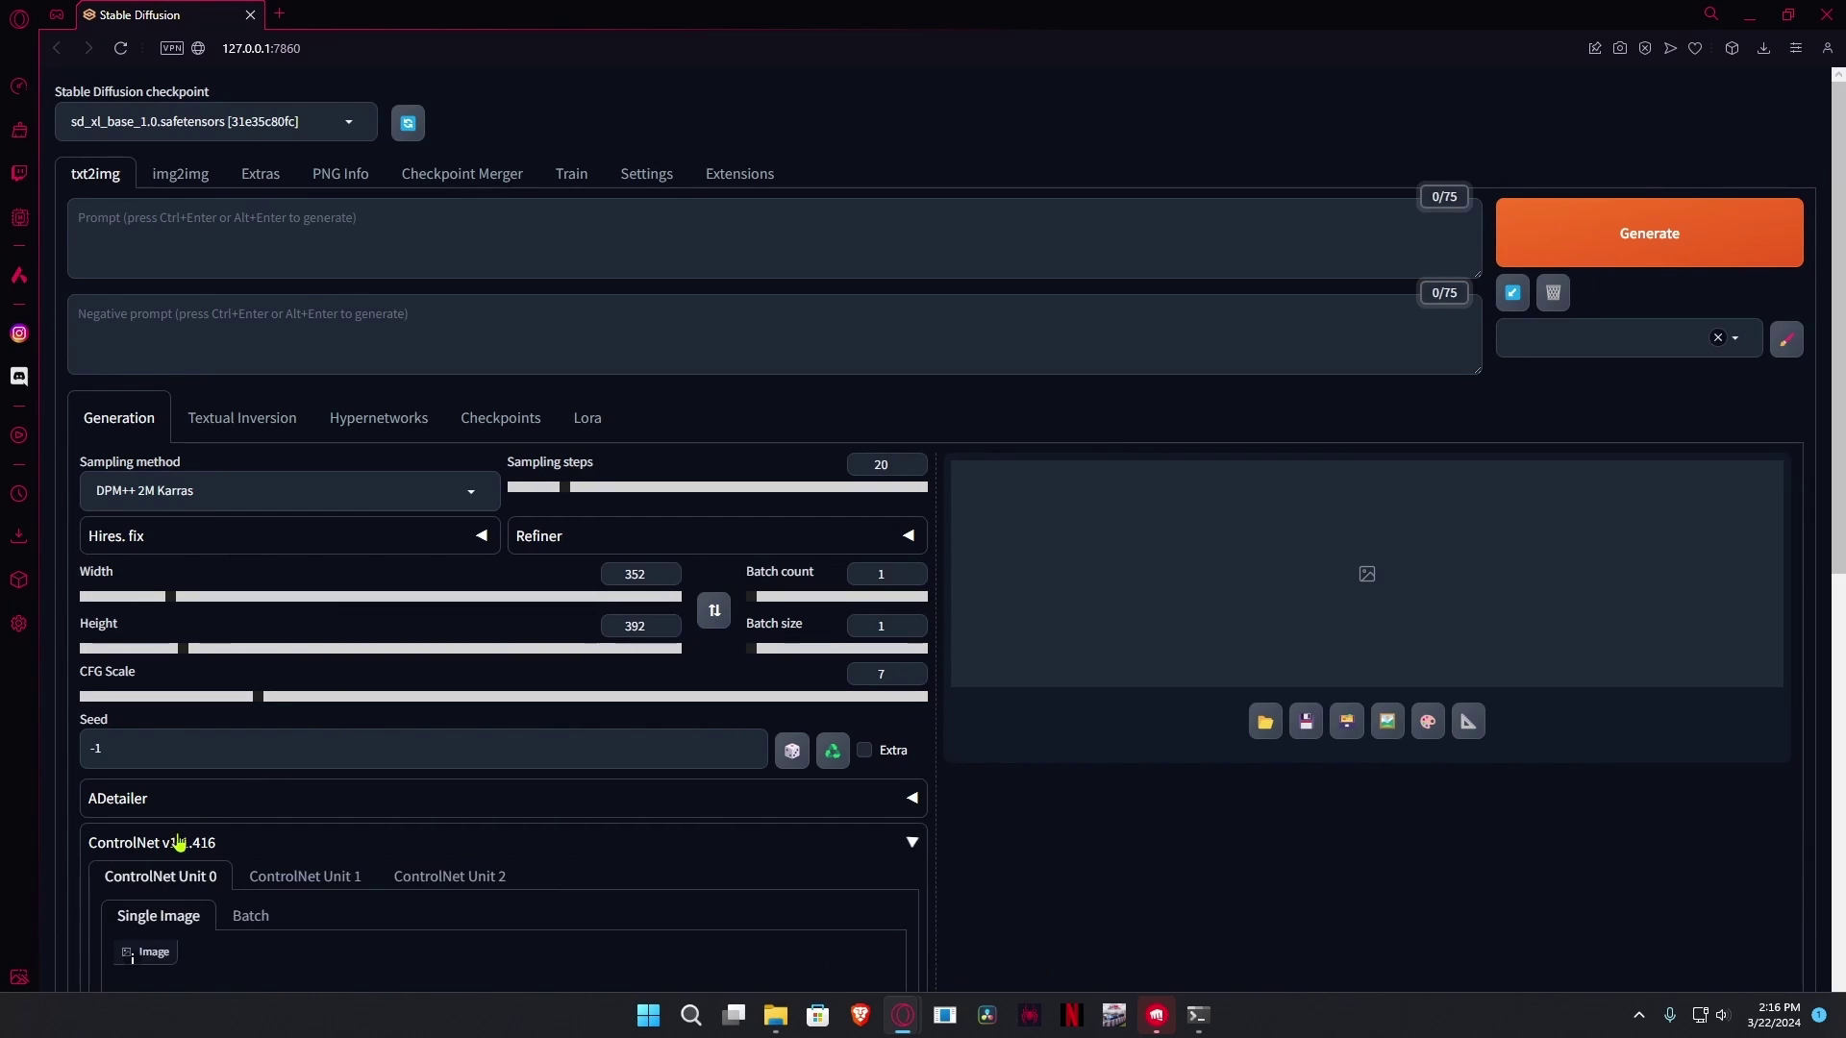
scroll(215, 725, "down", 1)
scroll(437, 618, "down", 4)
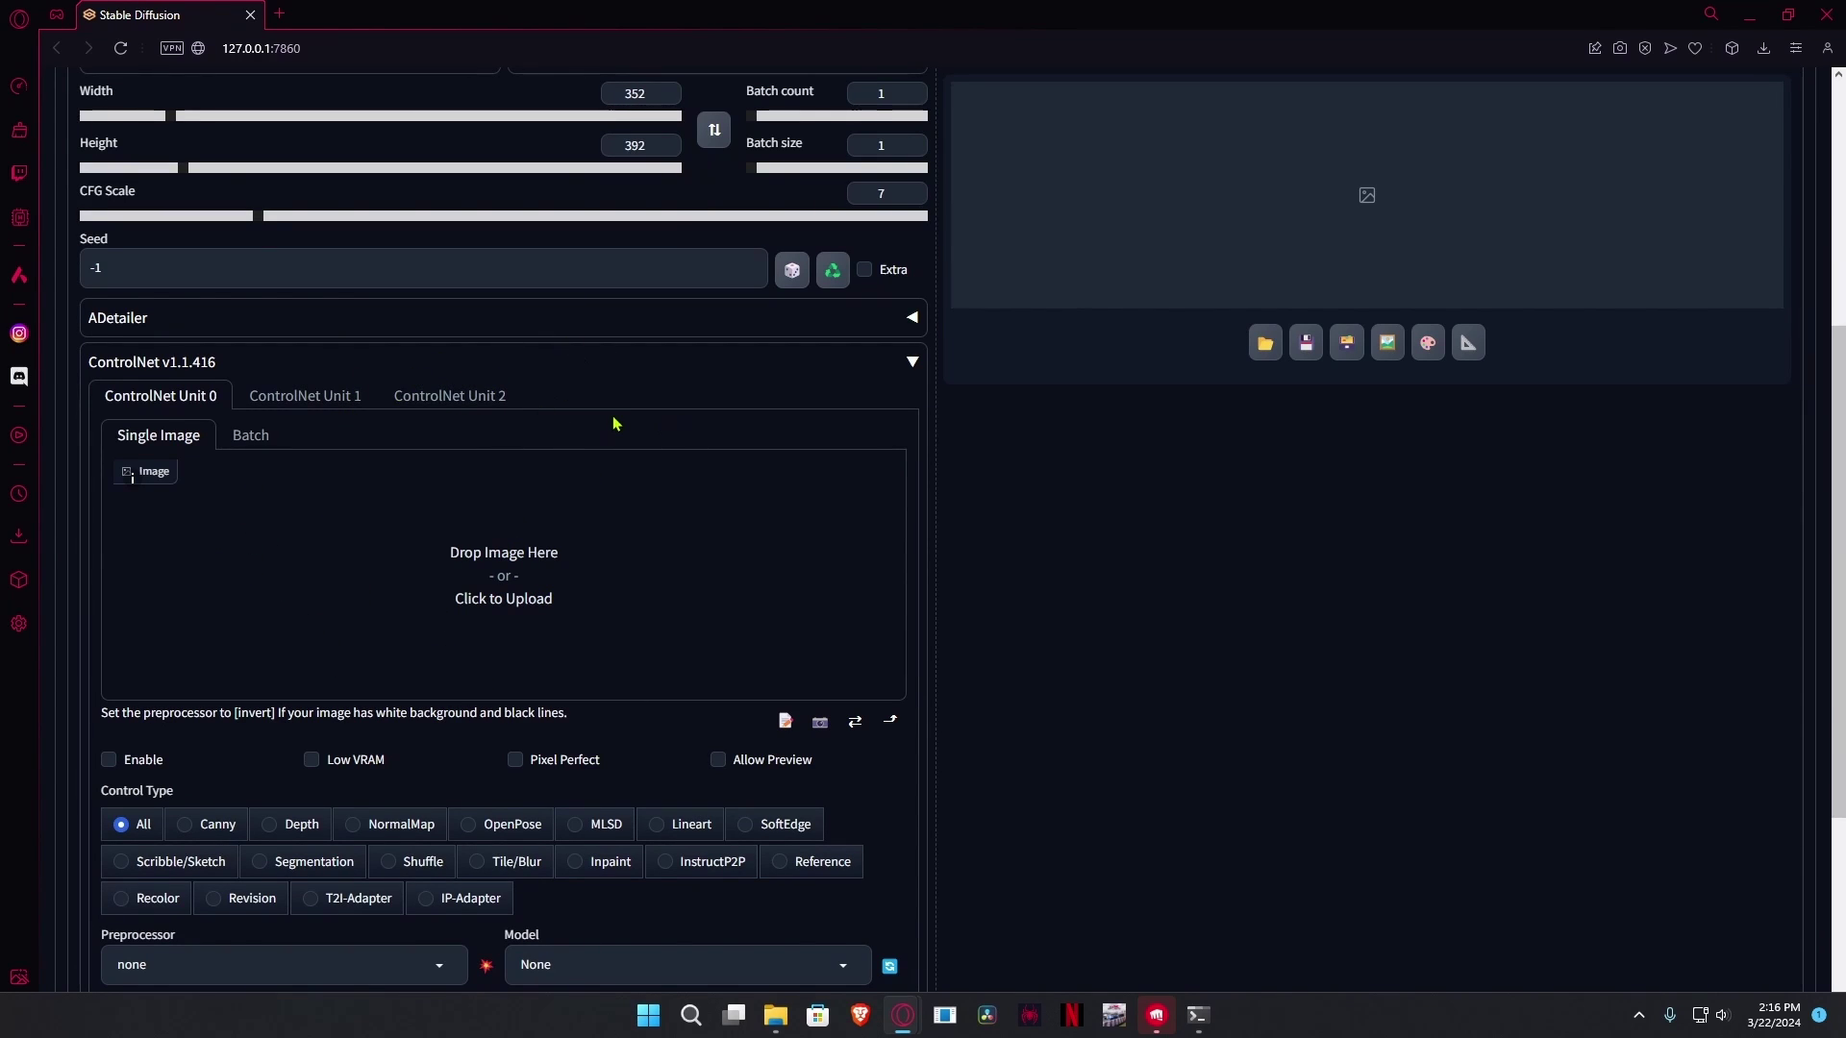
scroll(613, 422, "up", 5)
scroll(519, 386, "down", 1)
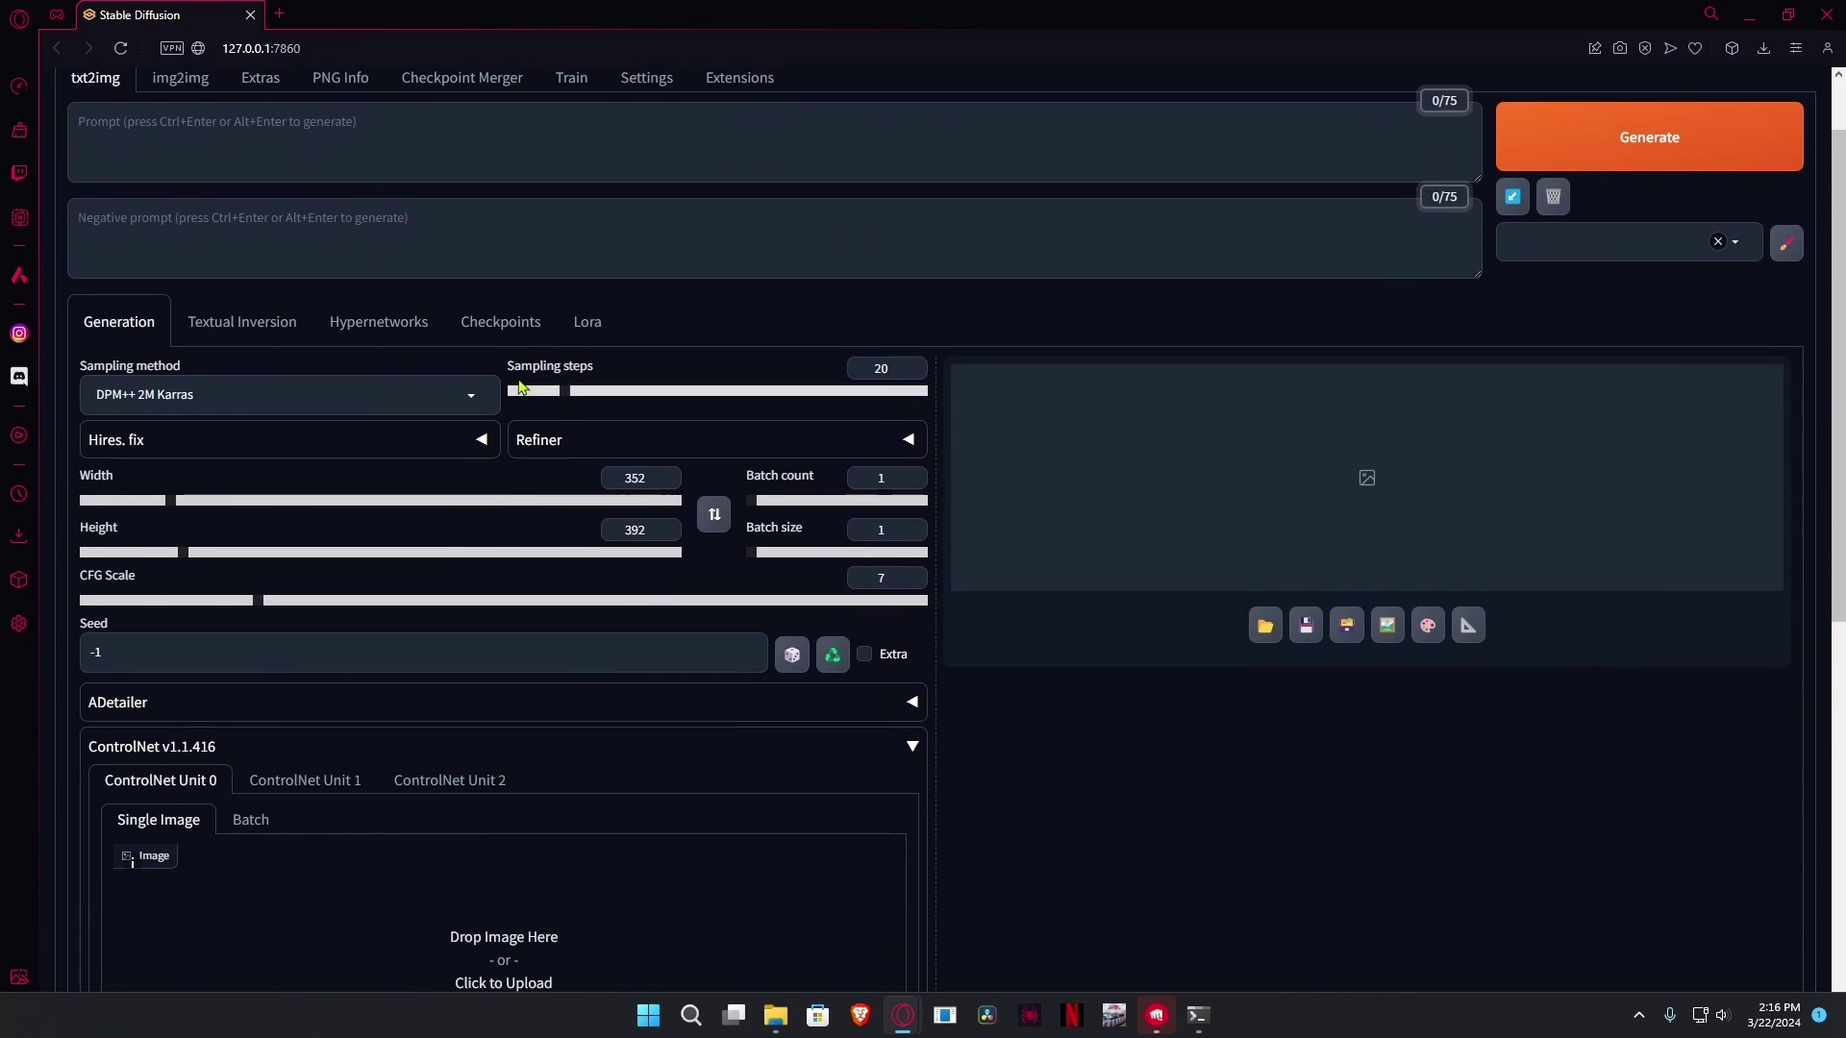
scroll(523, 374, "down", 2)
scroll(548, 333, "down", 2)
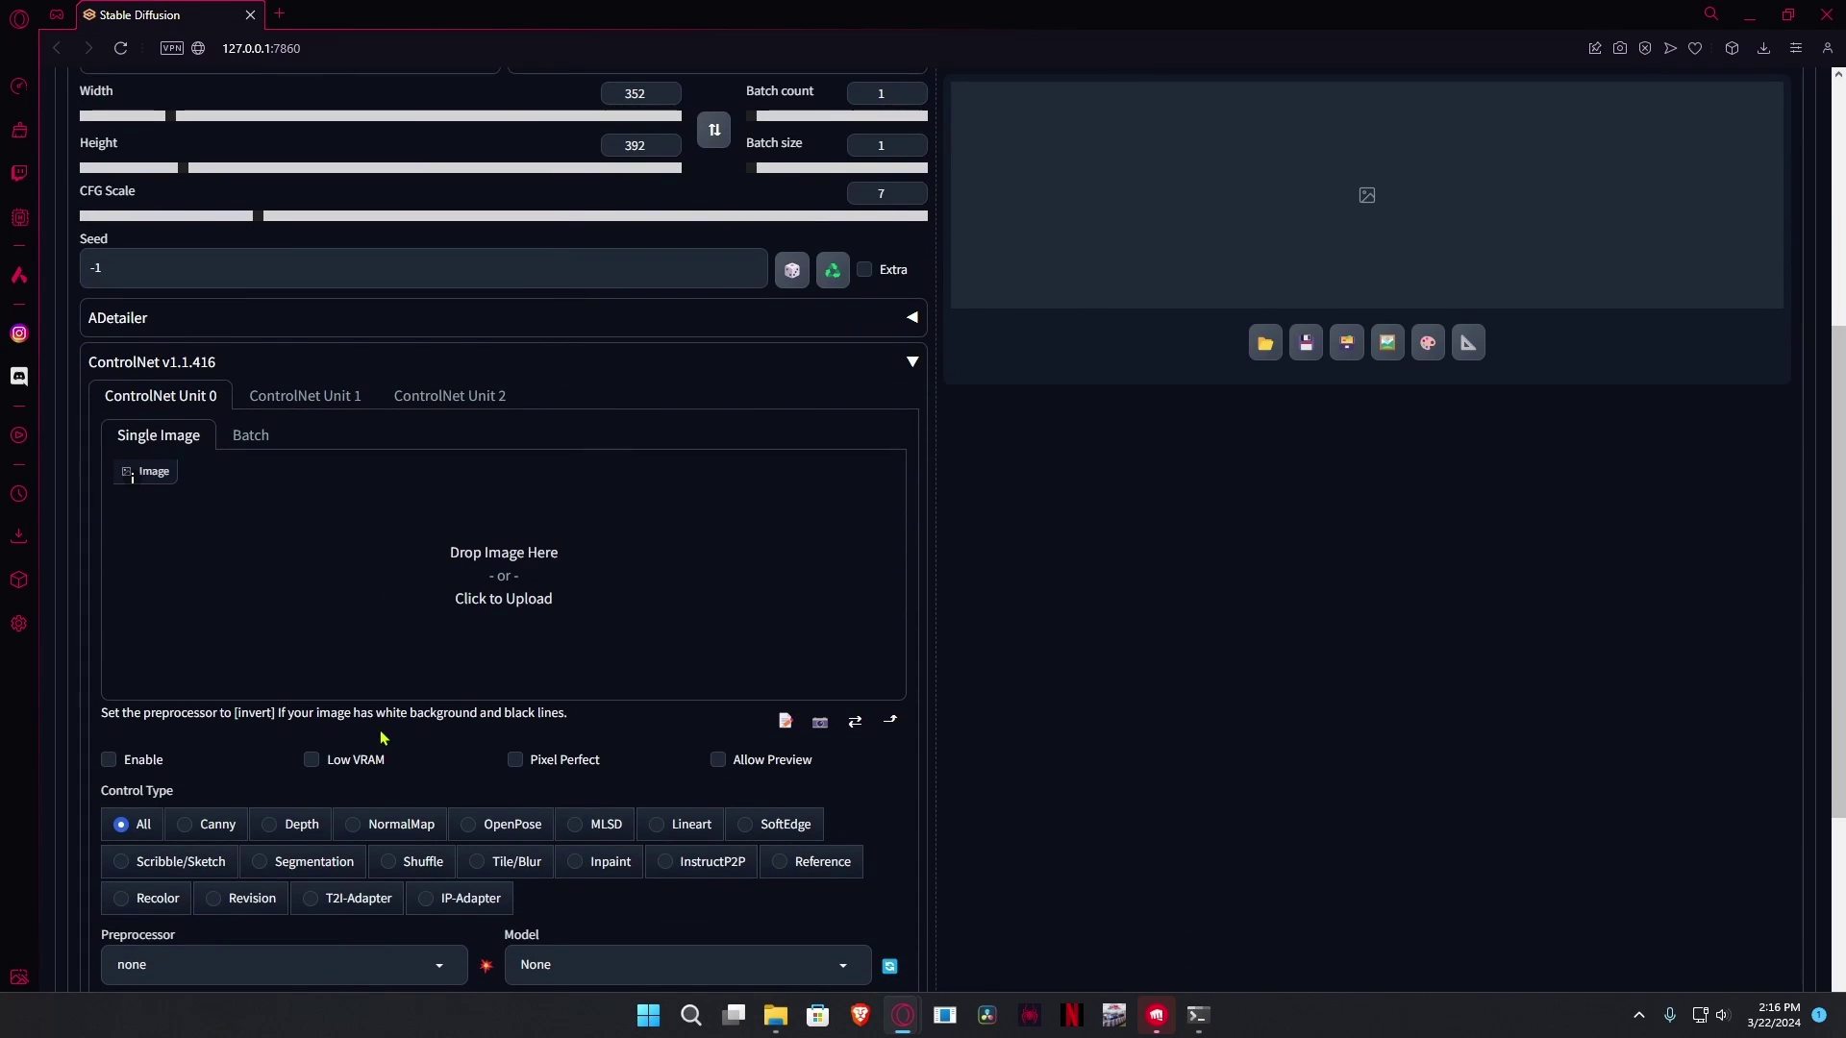
left_click(345, 764)
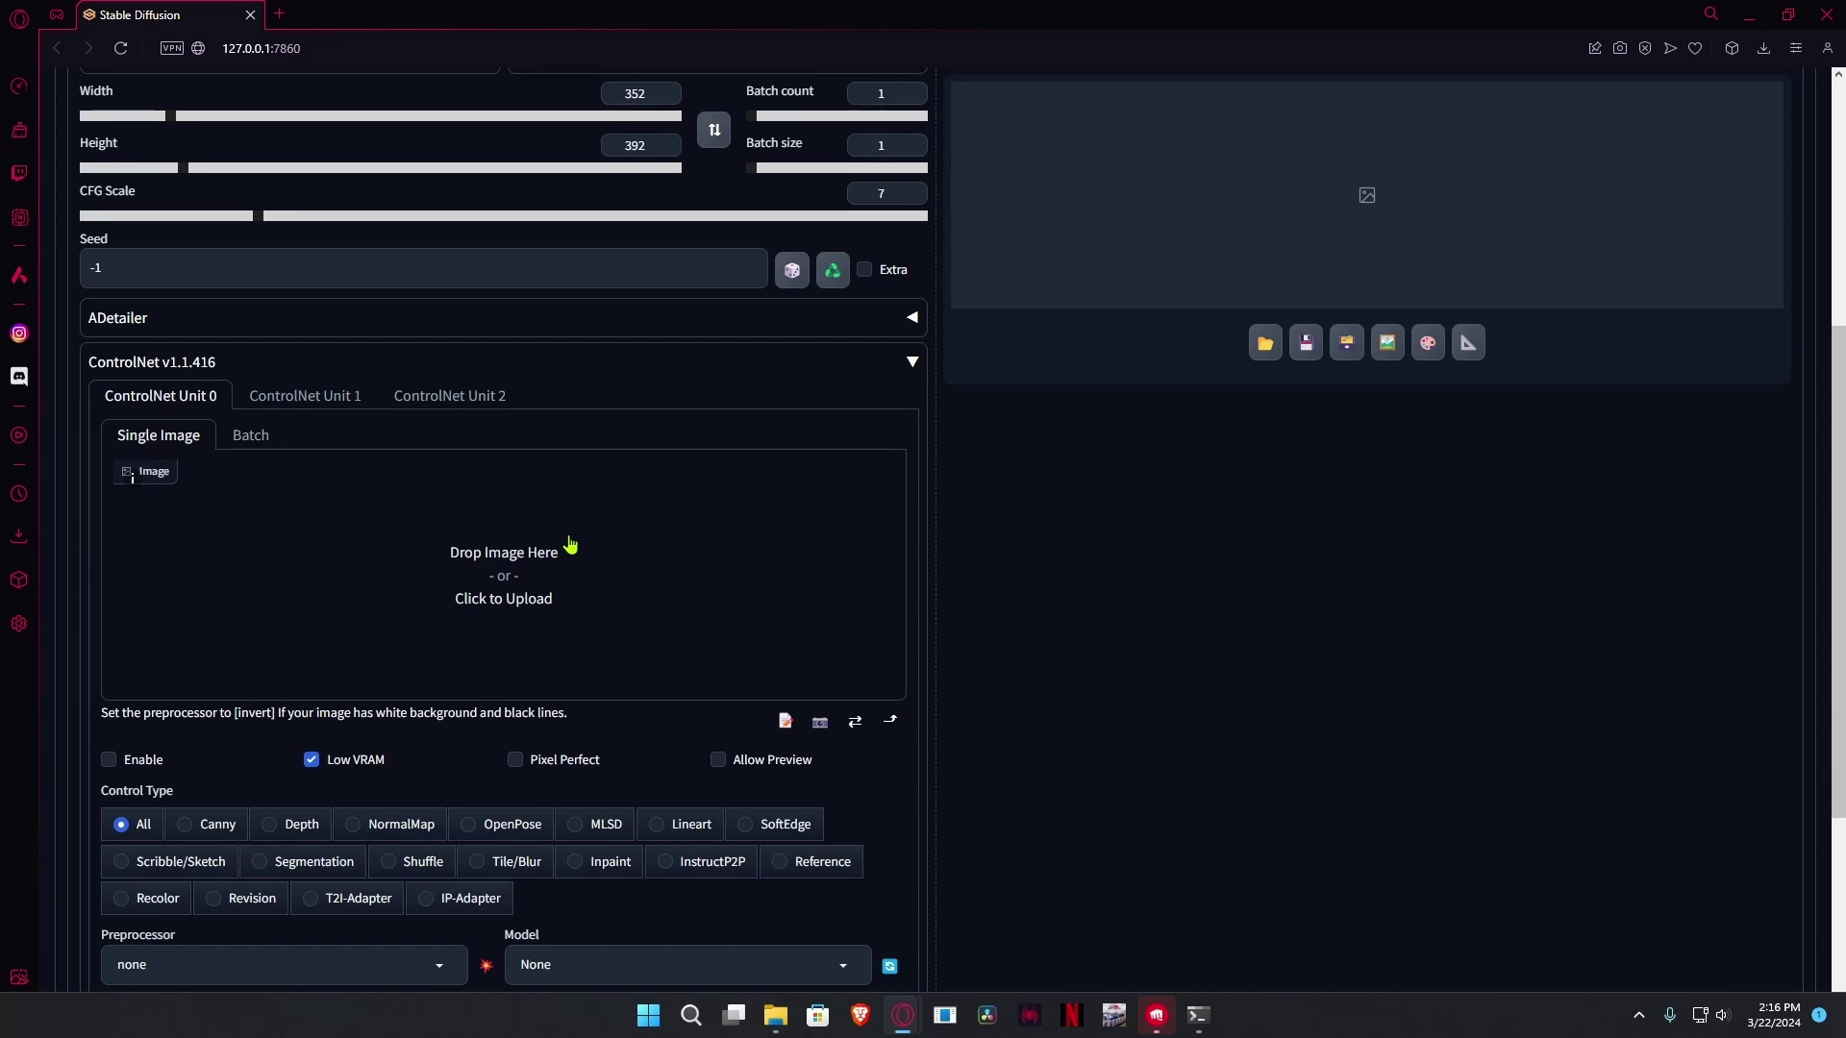